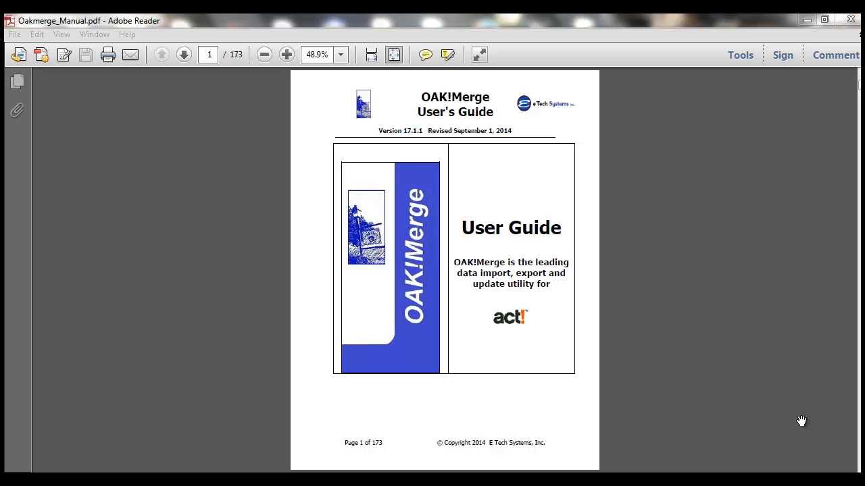
Step: Find Example 1: Merge to Contact Fields through the manual's table of contents and read on to Step 1 of 5
click(545, 420)
scroll(545, 421, down, 2)
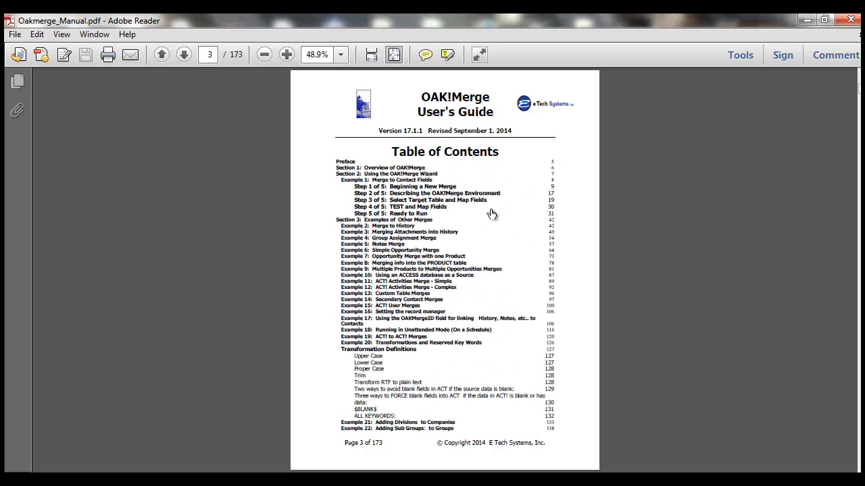
click(553, 181)
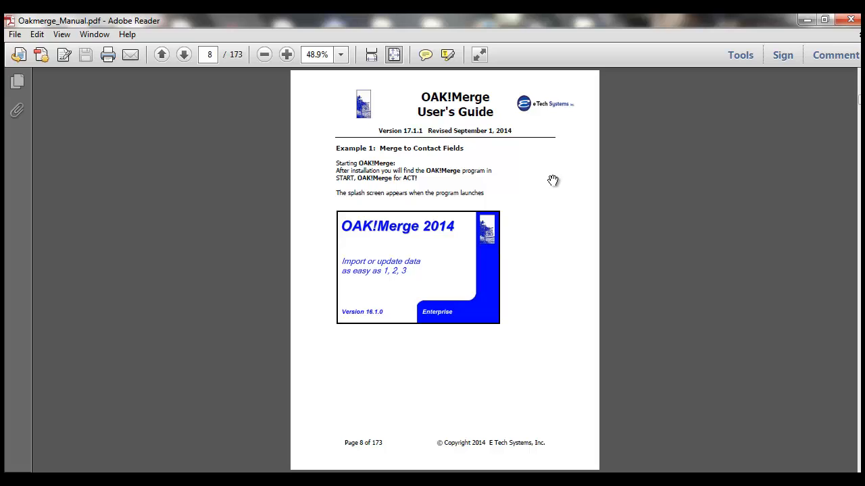
scroll(552, 181, down, 1)
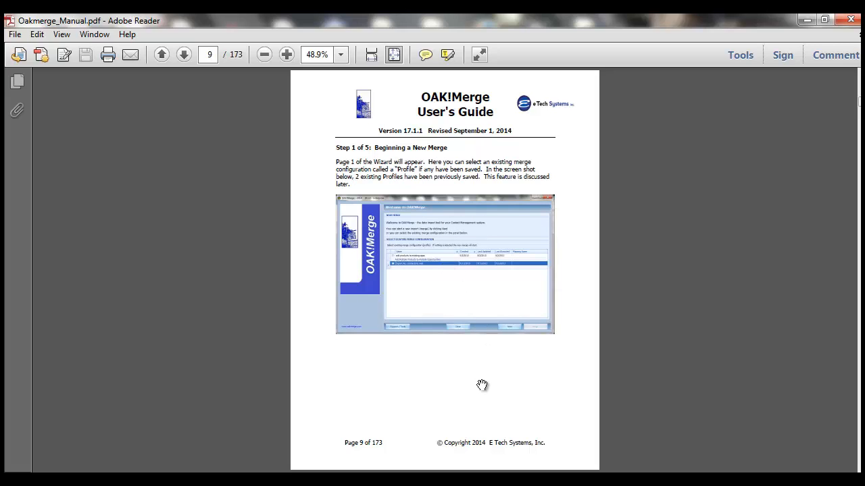
Step: Switch to OAK!Merge, leave the previous merge results and start a new merge without an existing profile
key(alt+Tab)
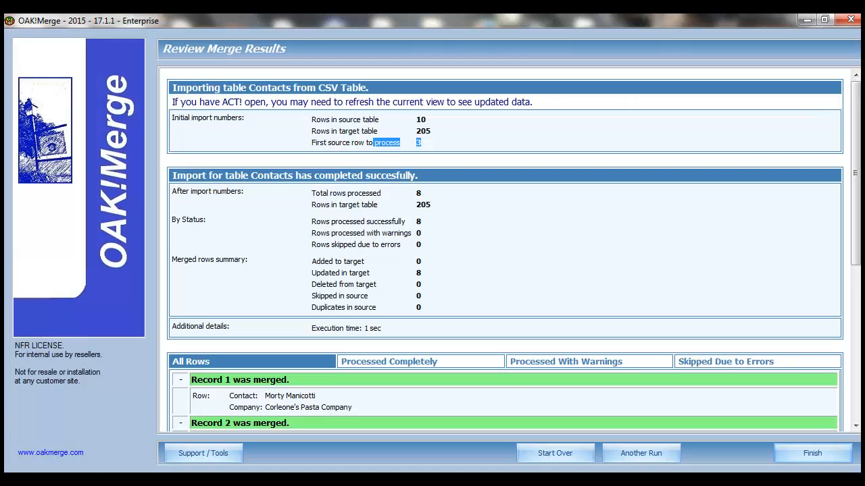
click(564, 455)
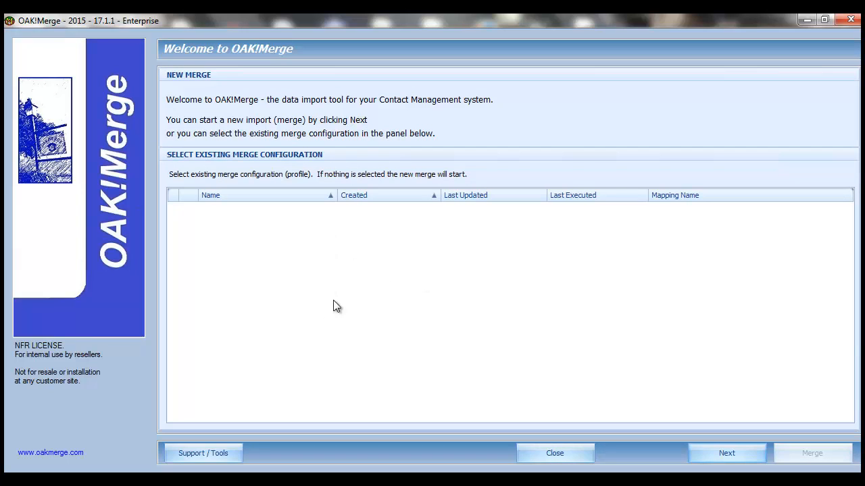
click(737, 455)
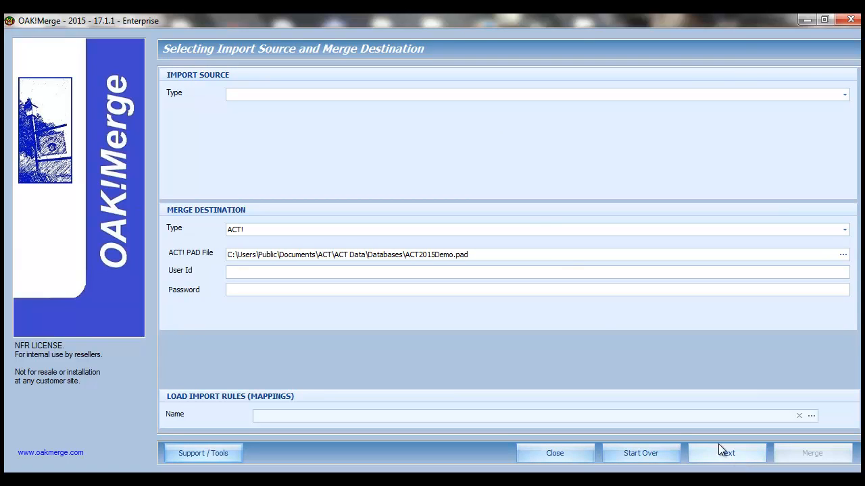
Step: Set the import source to a delimited file (csv or txt) and load Contacts_10.csv from the Samples folder
click(338, 98)
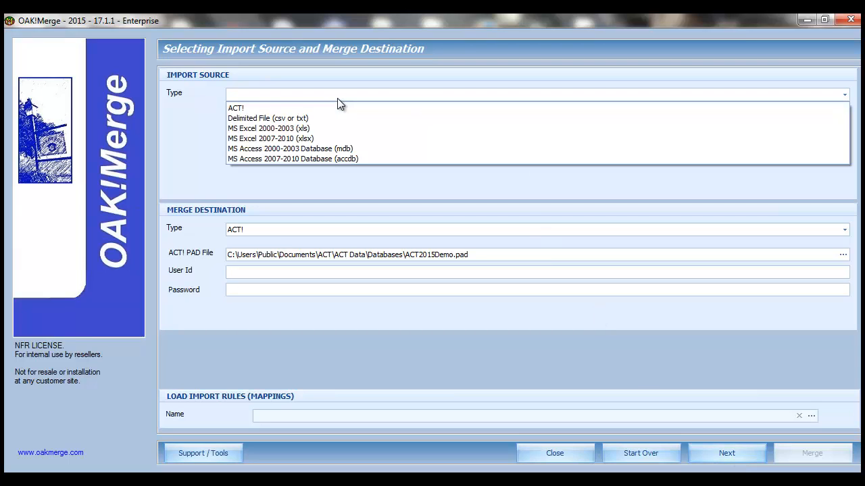
click(273, 120)
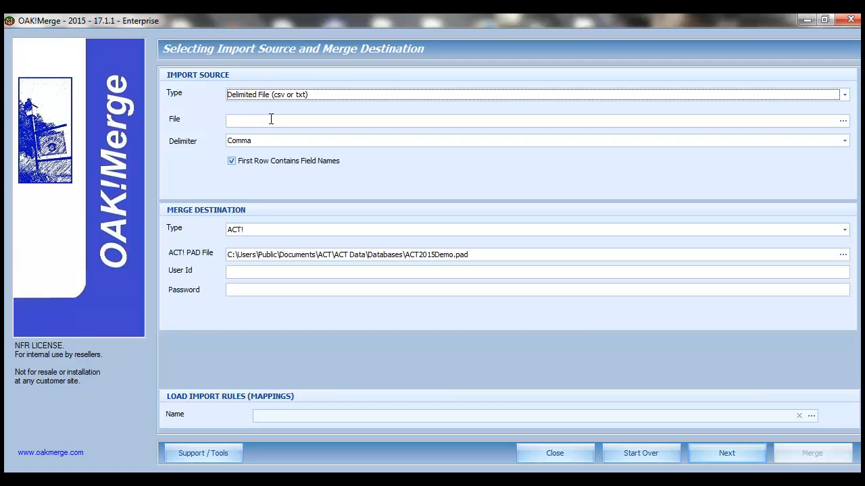
click(260, 121)
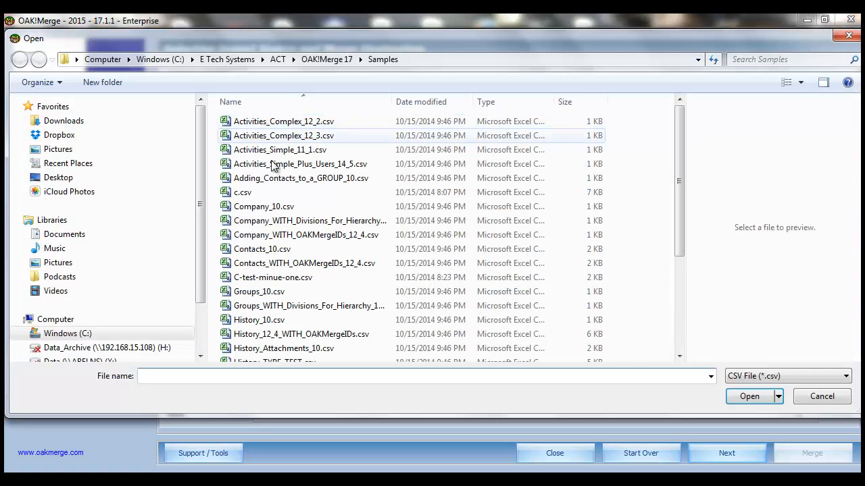
click(265, 251)
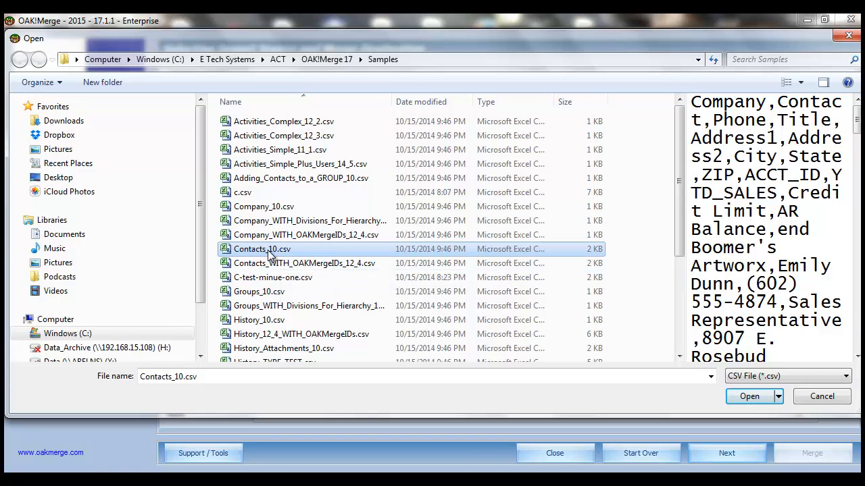
double_click(269, 251)
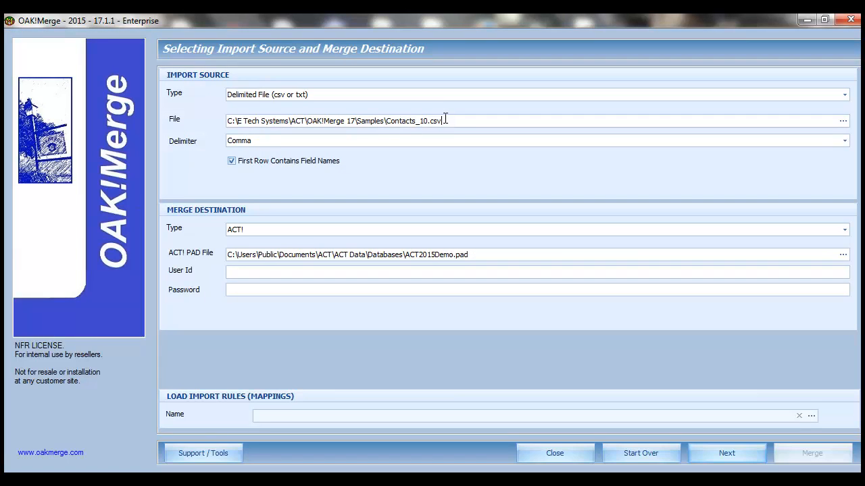
drag(443, 120, 341, 120)
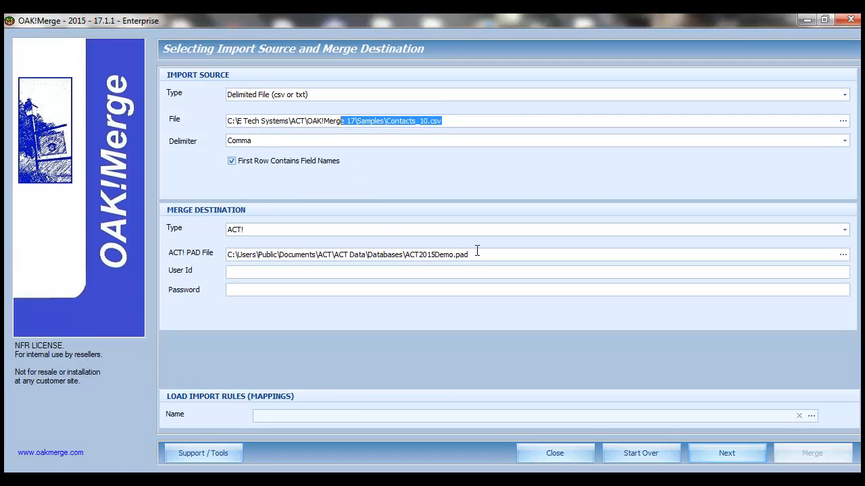
drag(477, 255, 385, 254)
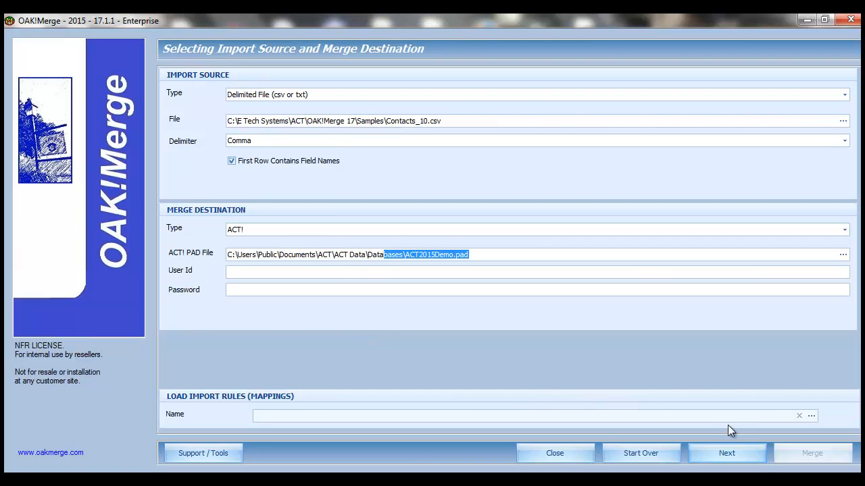
Step: Proceed to the merge rules, choose Contacts as the ACT! target table and display unmapped fields as well
click(725, 452)
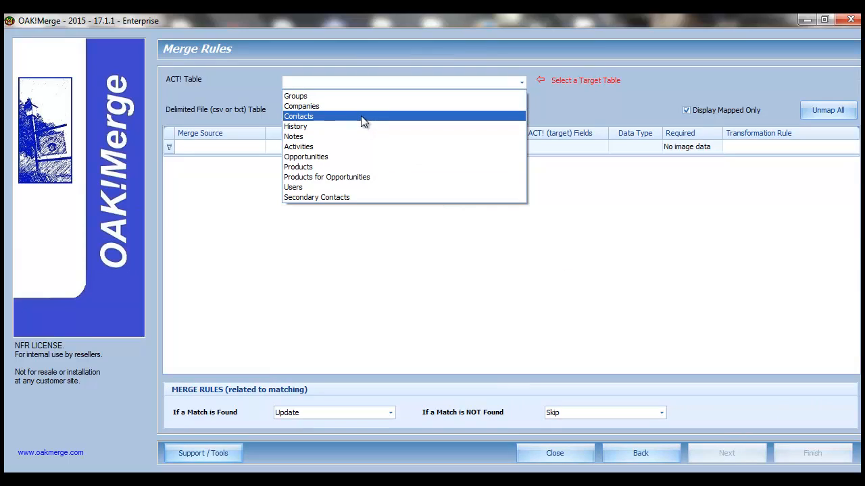
click(307, 117)
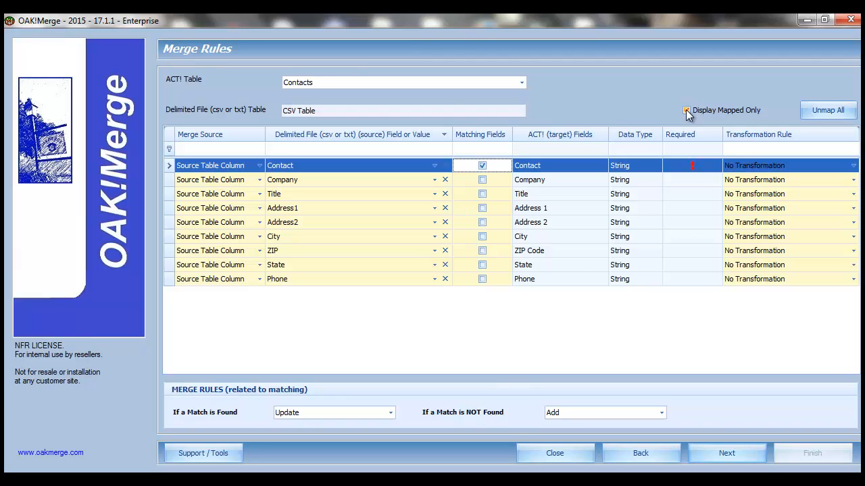
click(687, 110)
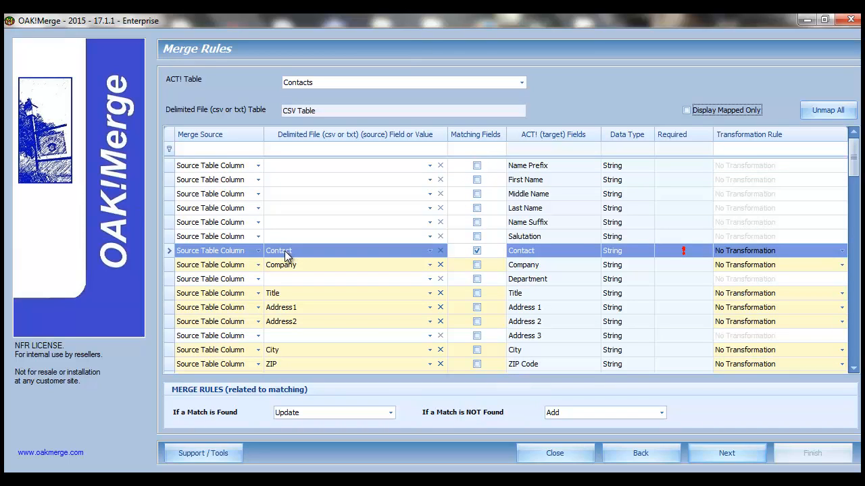
Step: Make Address 1 a matching field in addition to Contact
click(476, 252)
click(476, 251)
click(476, 308)
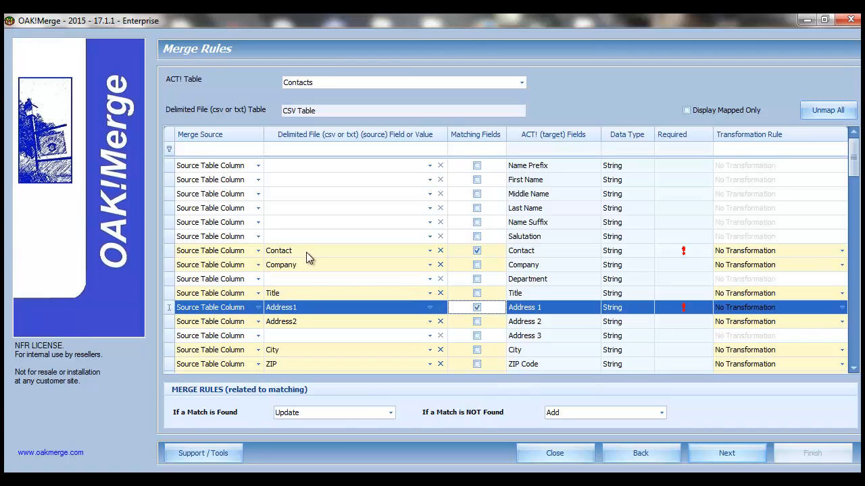
Step: Set the merge rules to Update if a match is found and Skip if a match is not found
click(325, 413)
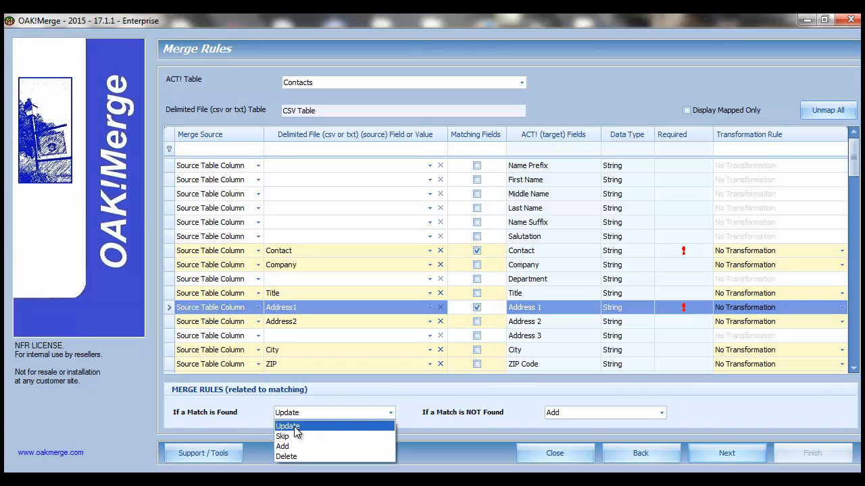
click(295, 427)
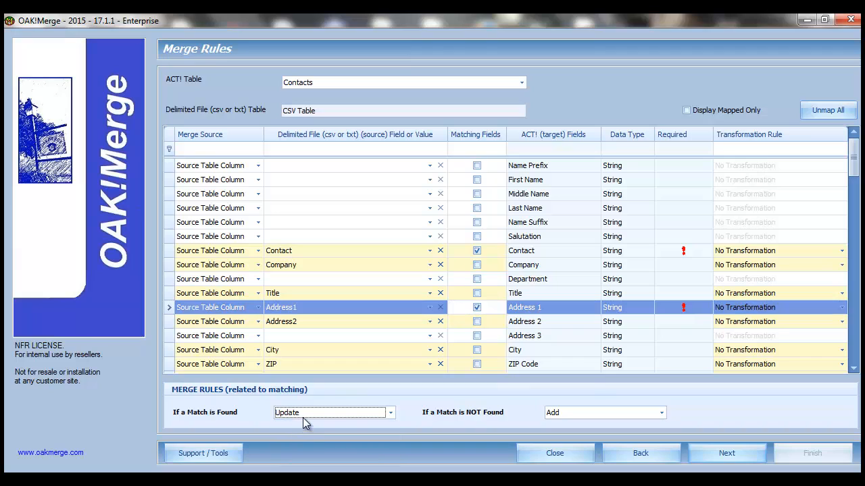
click(580, 412)
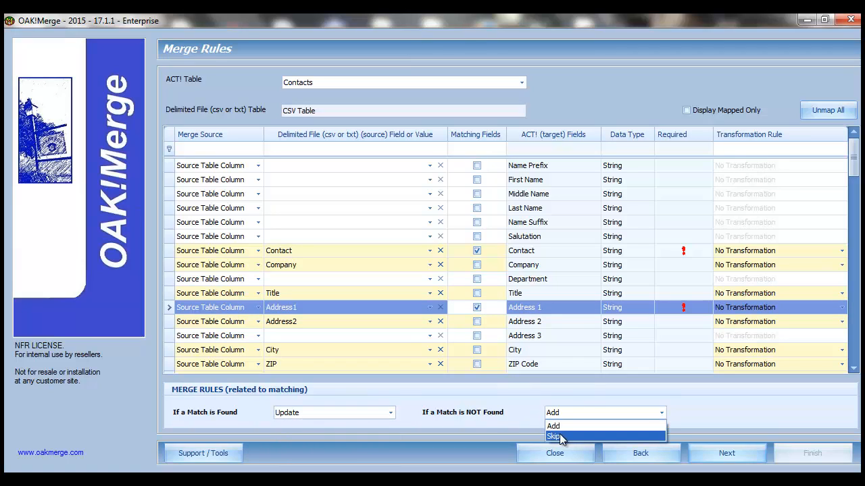
click(558, 437)
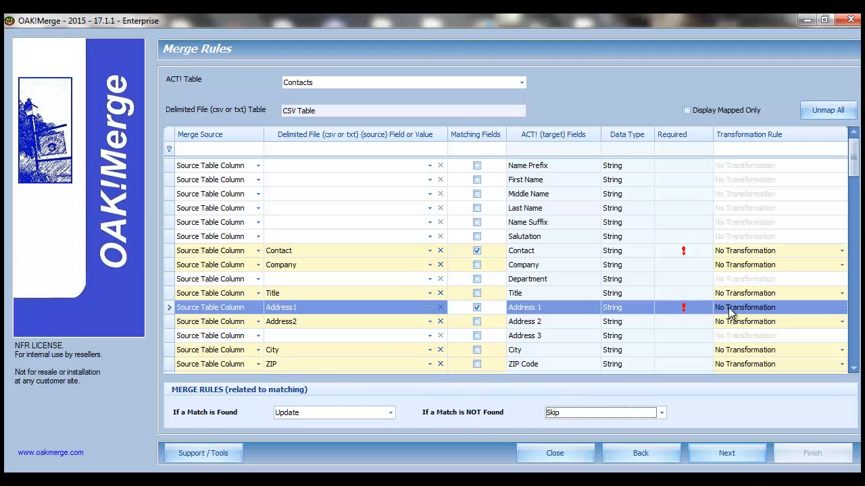
Step: Map the source column YTD_SALES to the ACT! field User 6
drag(851, 165, 852, 363)
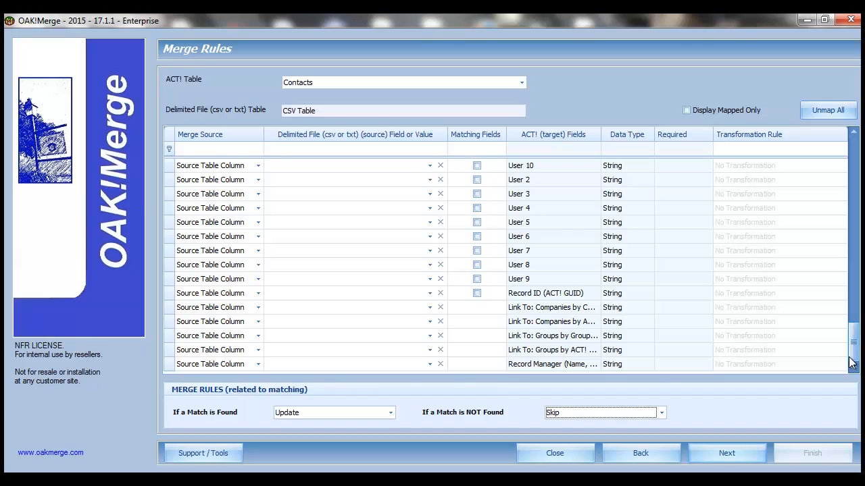
click(430, 237)
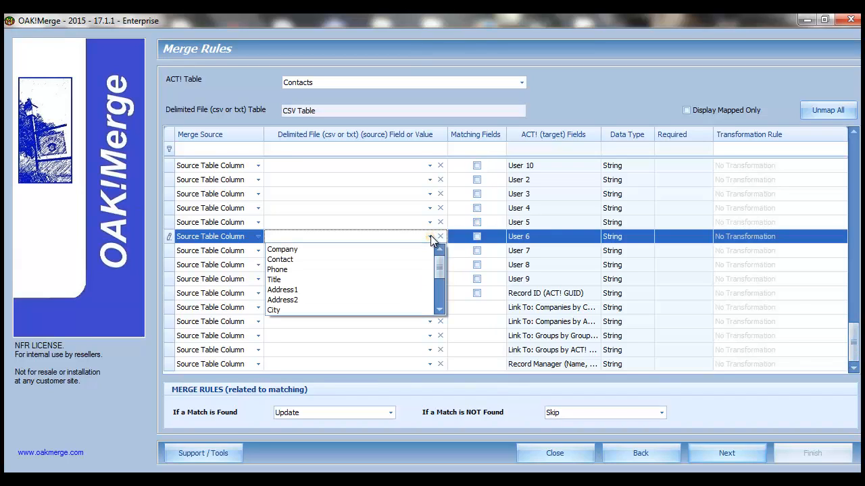
drag(438, 265, 437, 306)
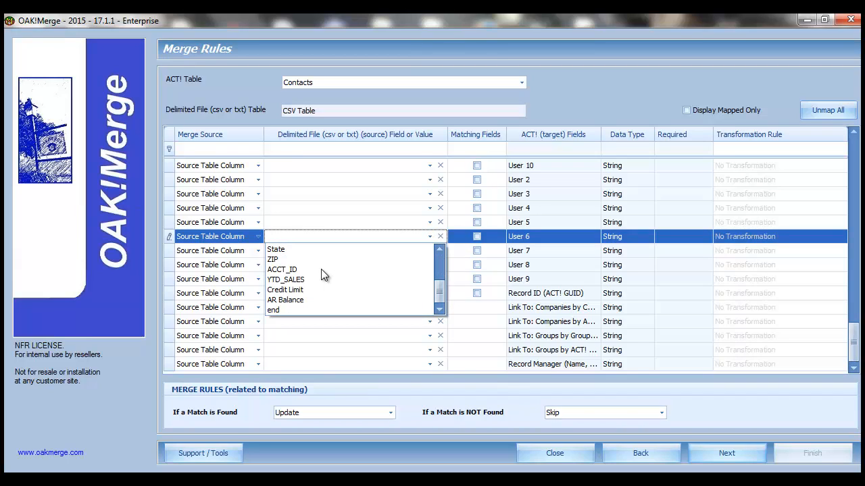
click(289, 280)
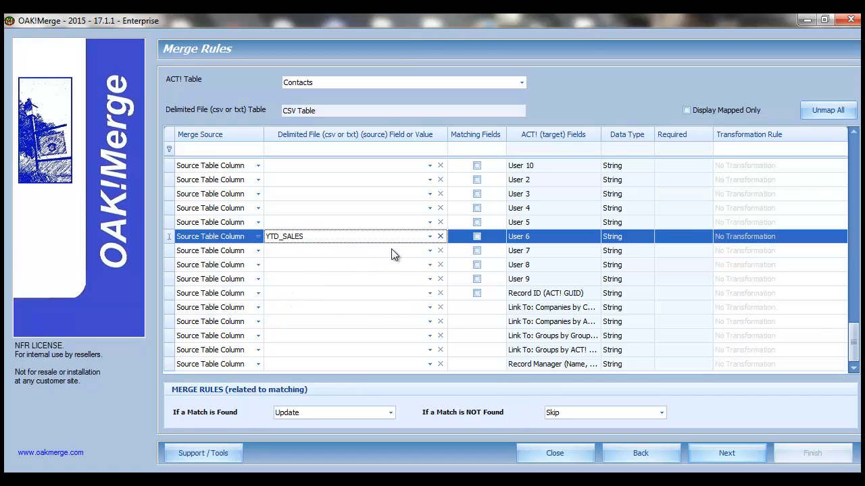
Step: Map the source columns Credit Limit to User 7 and AR Balance to User 8
click(430, 251)
drag(439, 286, 440, 328)
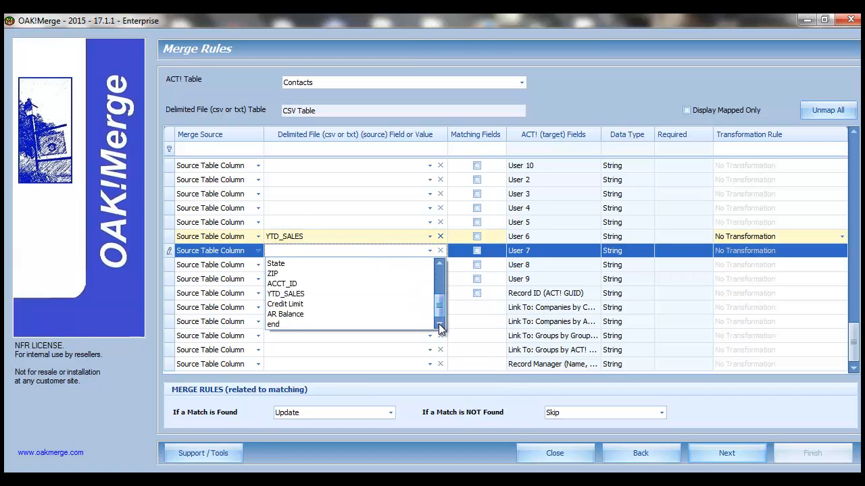
click(289, 305)
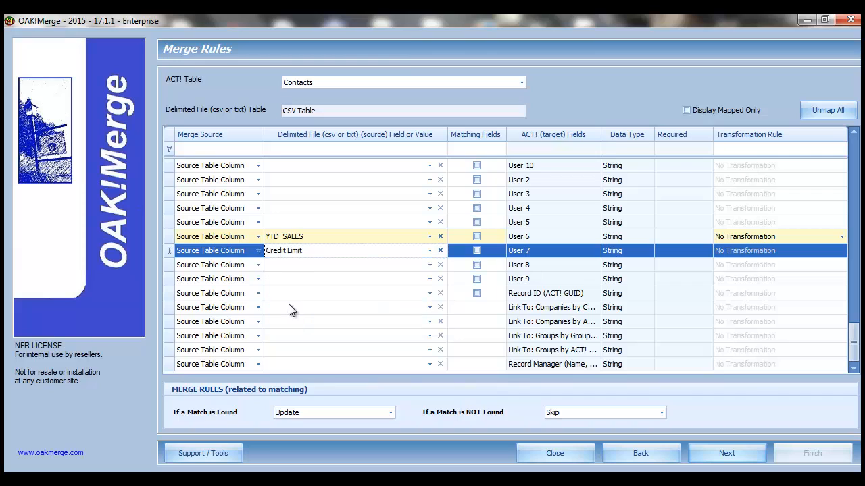
click(318, 266)
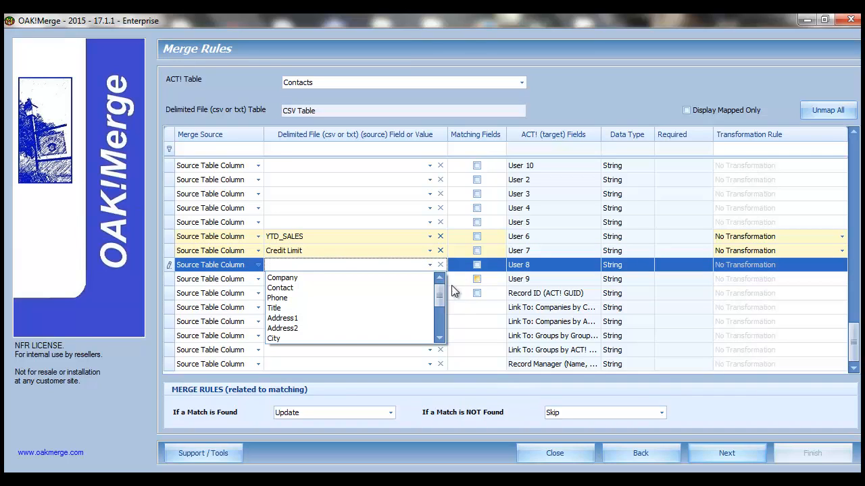
drag(439, 294, 439, 325)
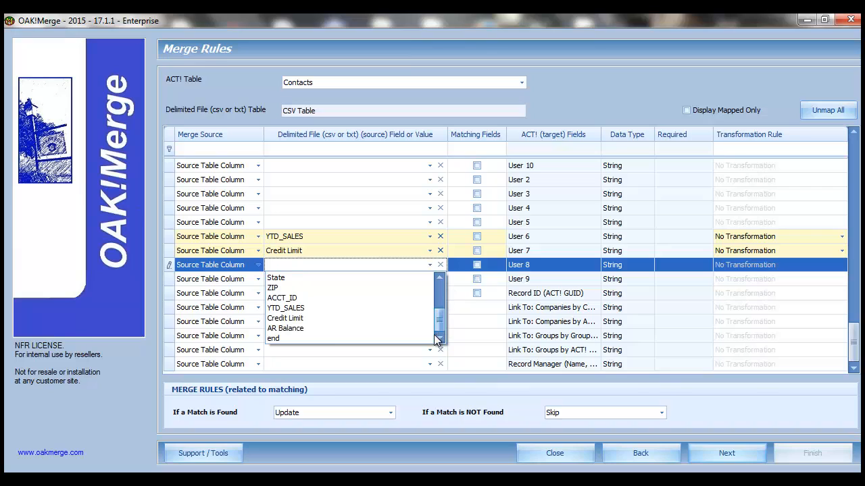
click(298, 329)
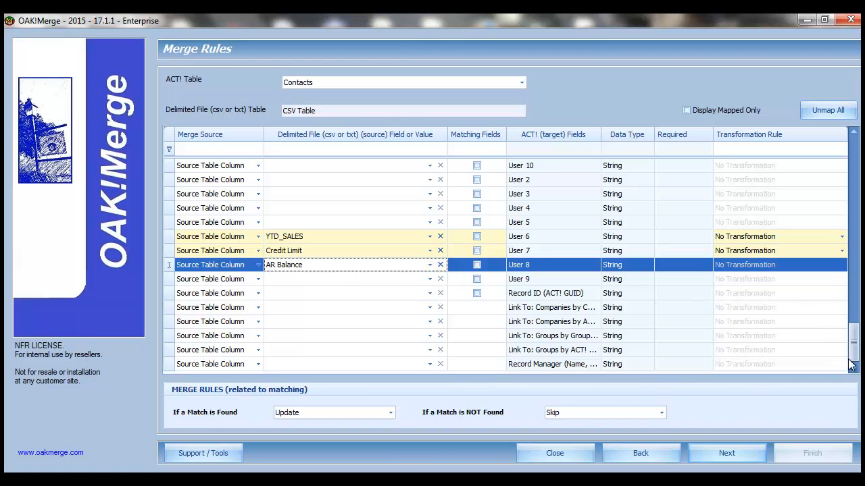
Step: Set the Contact field's transformation rule to Proper Case (Initial Caps)
drag(855, 341, 855, 150)
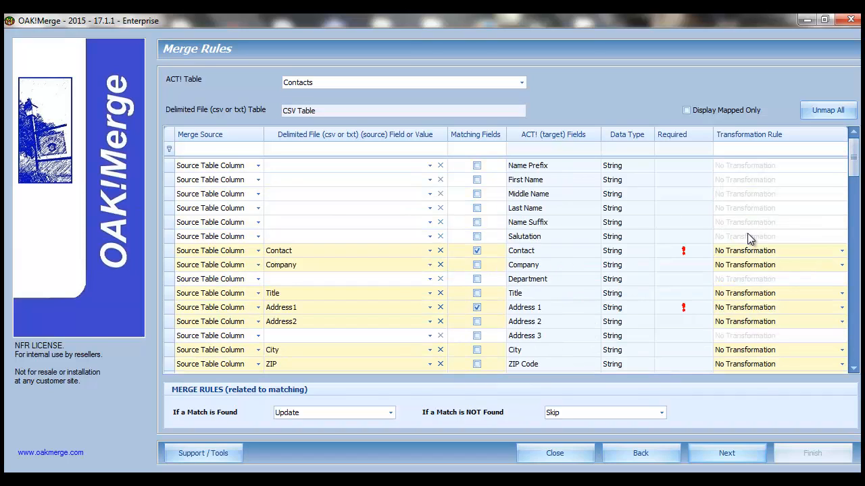
click(764, 250)
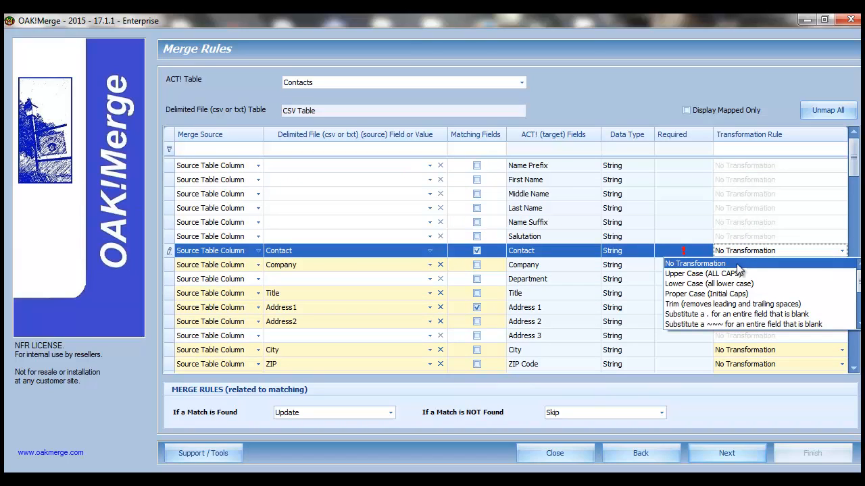
click(749, 298)
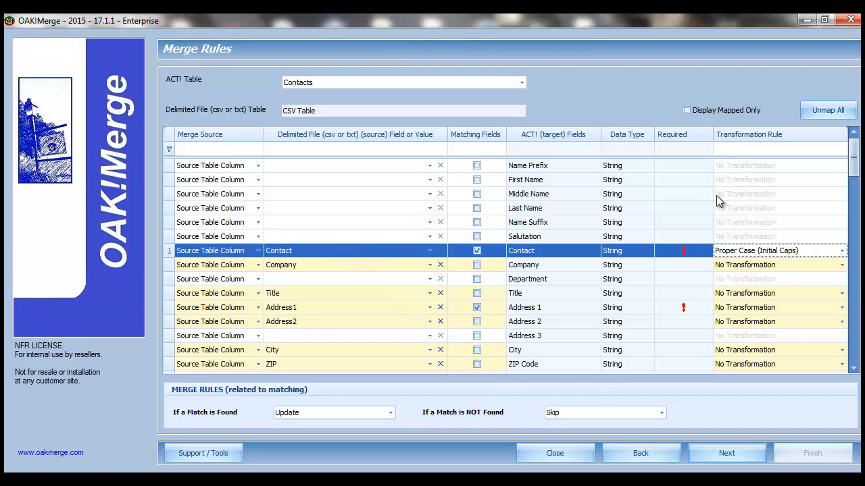
scroll(856, 297, down, 10)
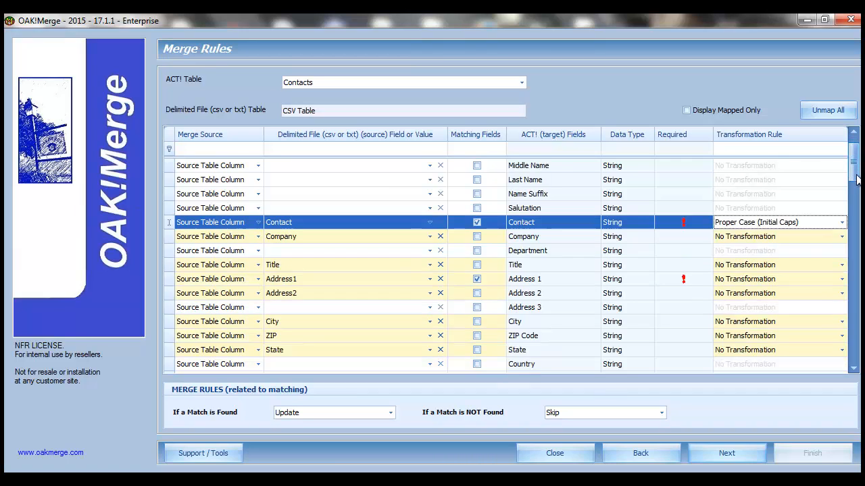
scroll(856, 297, down, 5)
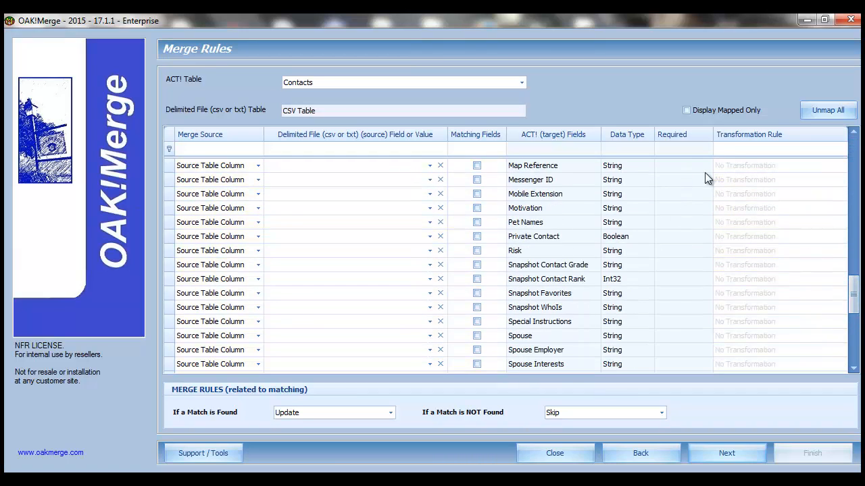
Step: Display only the mapped fields and proceed to the run options, accepting the warning about unmapped source fields
click(687, 111)
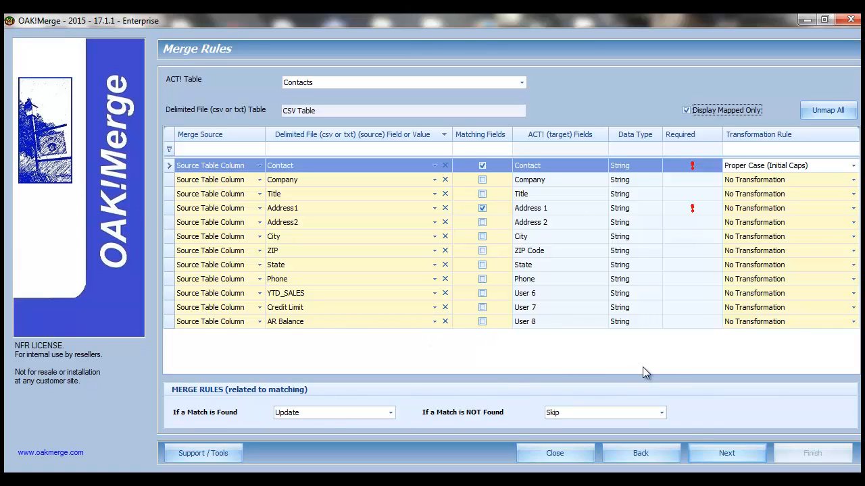
click(720, 461)
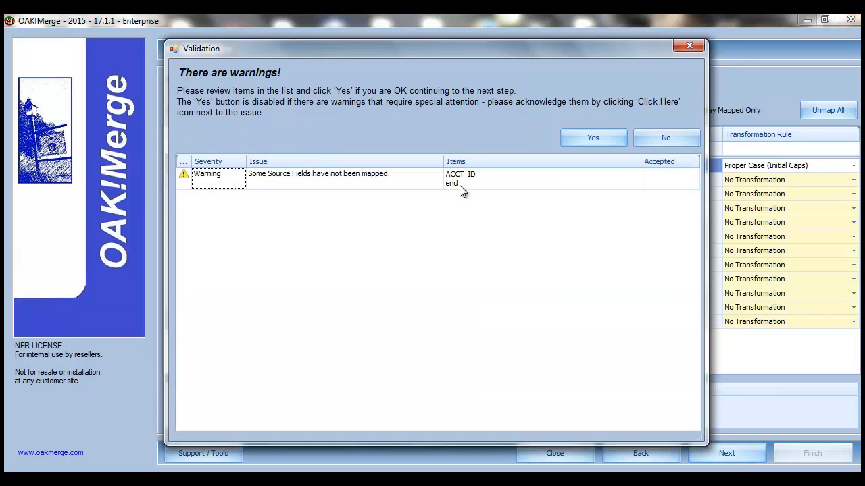
click(599, 142)
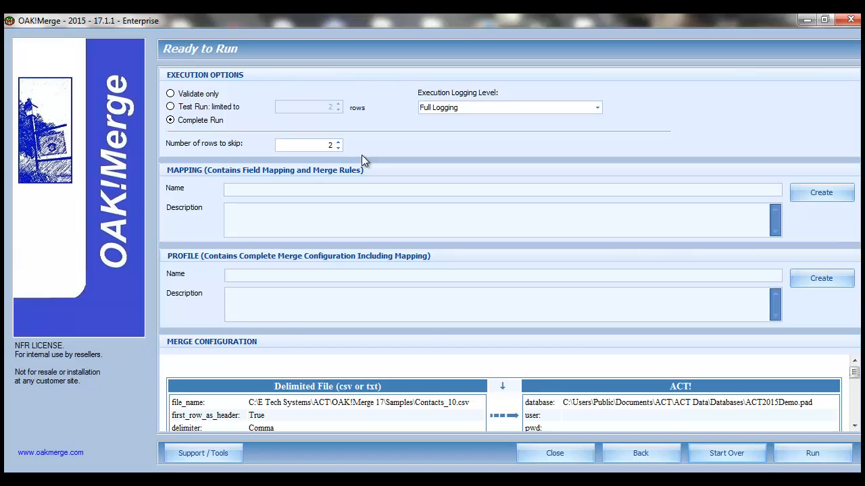
Step: Run the merge as Validate only and review the merged rows summary
click(197, 93)
click(810, 452)
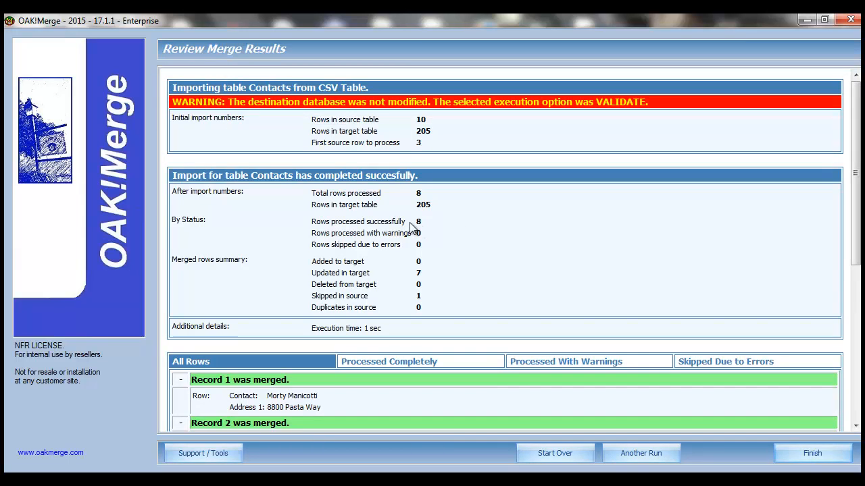
drag(428, 272, 408, 272)
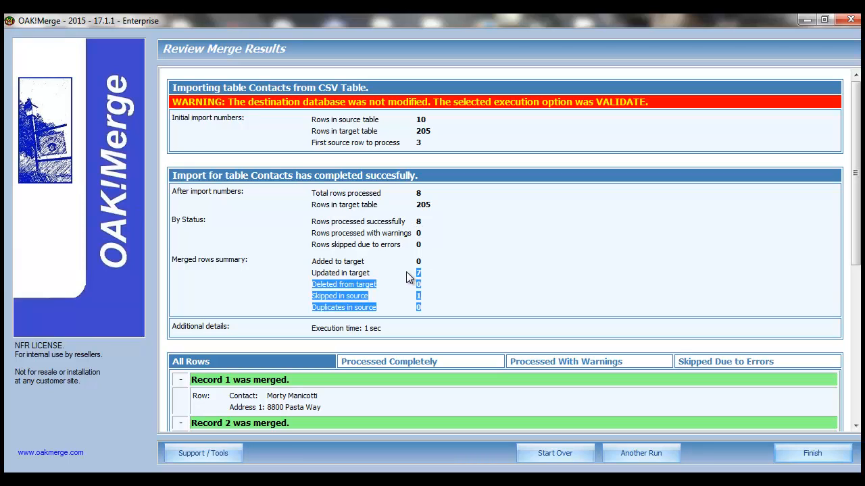
click(433, 297)
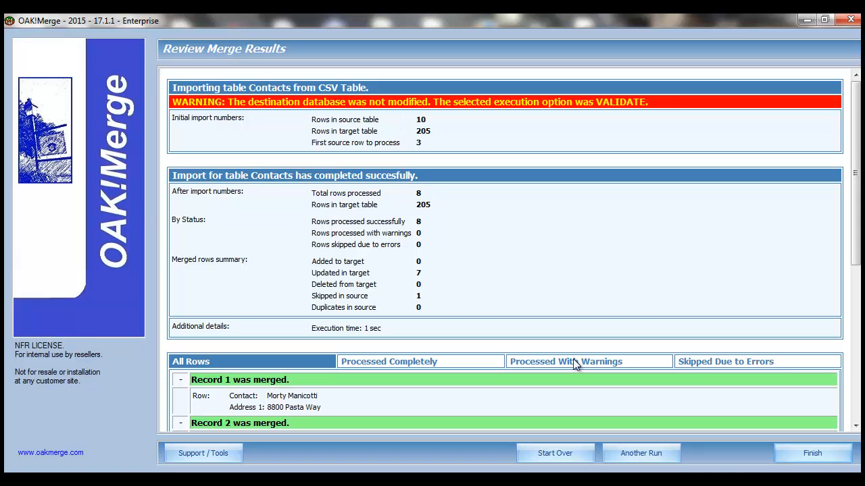
Step: Set up another run with the number of rows to skip set to 0
click(647, 452)
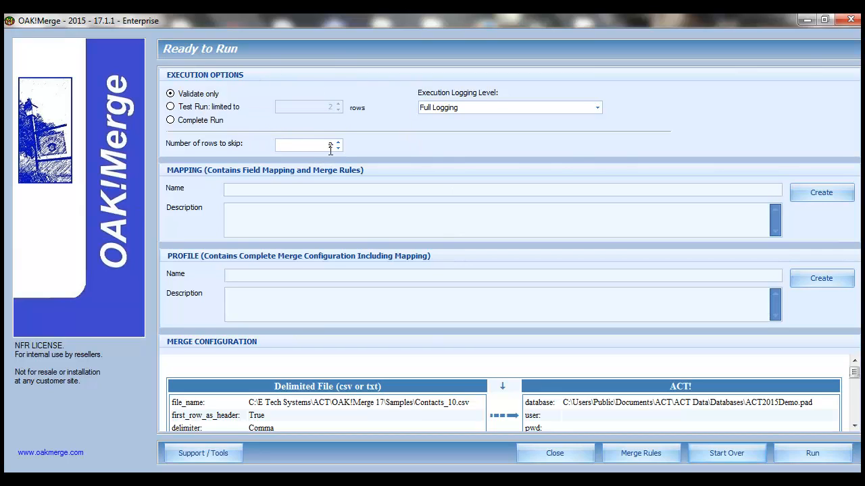
drag(328, 146, 338, 146)
click(337, 142)
click(337, 142)
click(339, 149)
click(338, 149)
click(338, 148)
click(338, 149)
Step: Execute a Test Run limited to 4 rows, accepting the validation warning, and review its merged rows summary
click(192, 107)
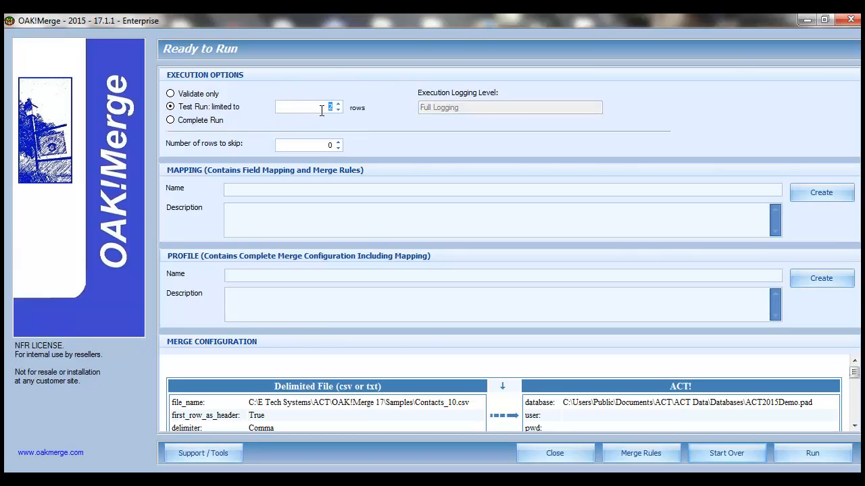
click(218, 125)
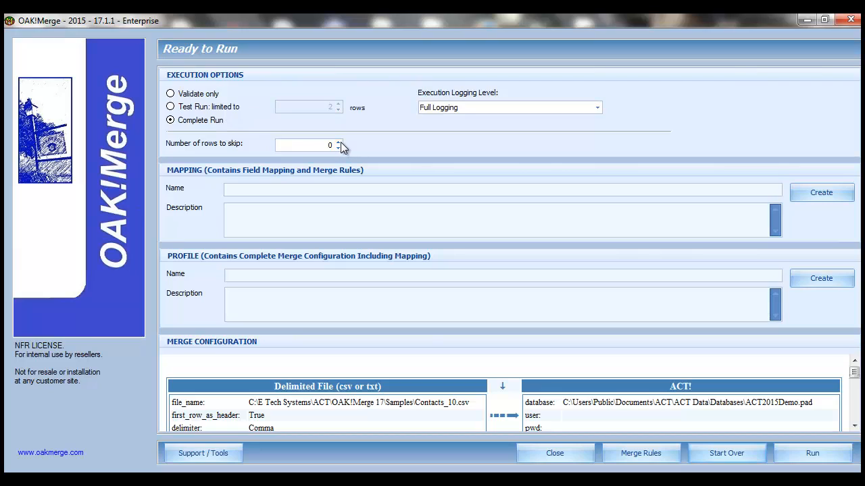
click(223, 110)
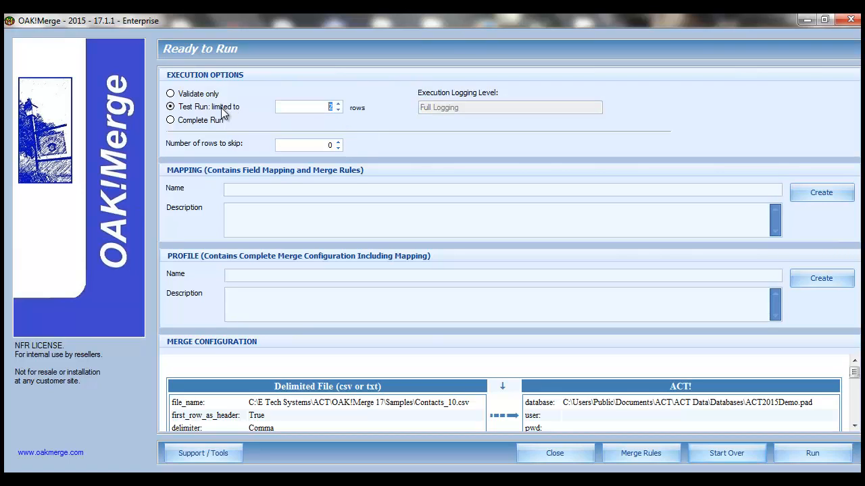
click(339, 105)
click(338, 105)
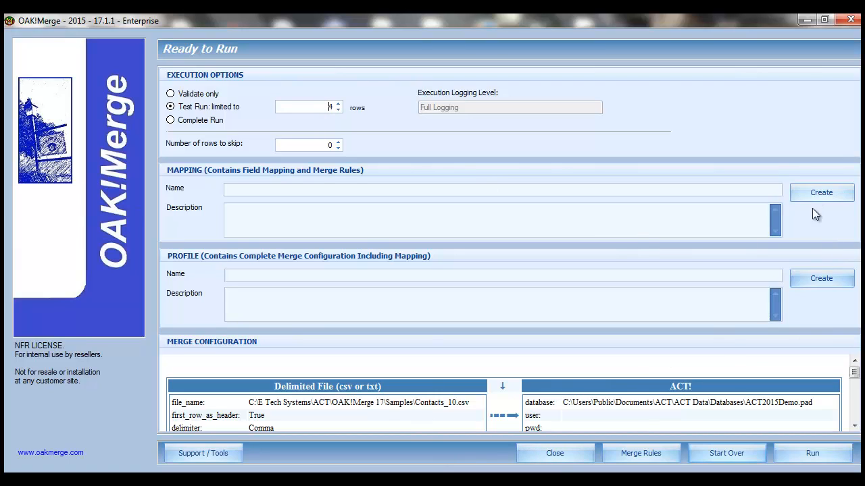
click(805, 452)
click(600, 138)
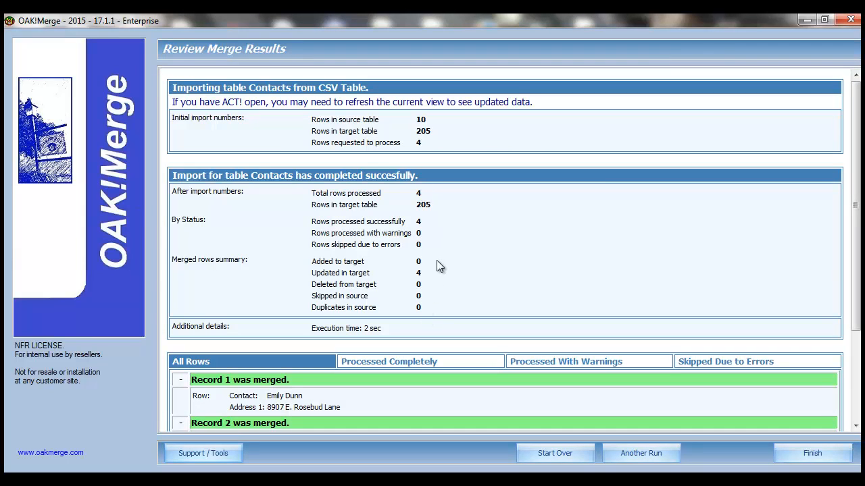
drag(418, 274, 390, 267)
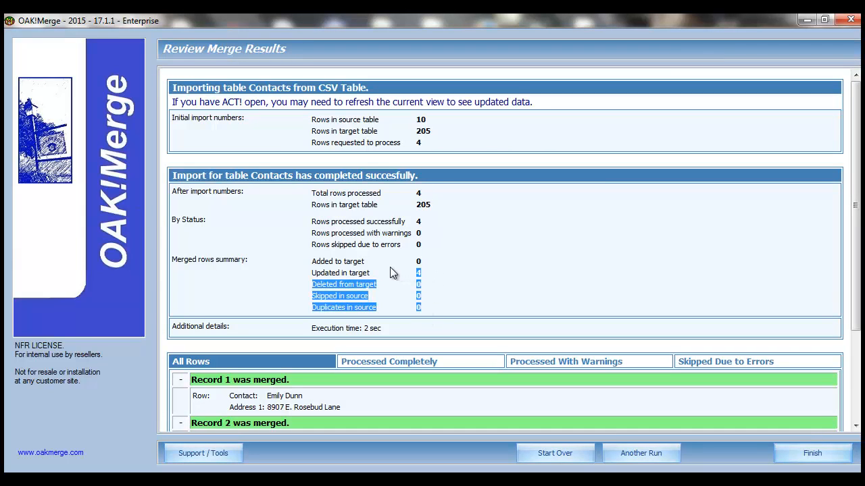
click(480, 299)
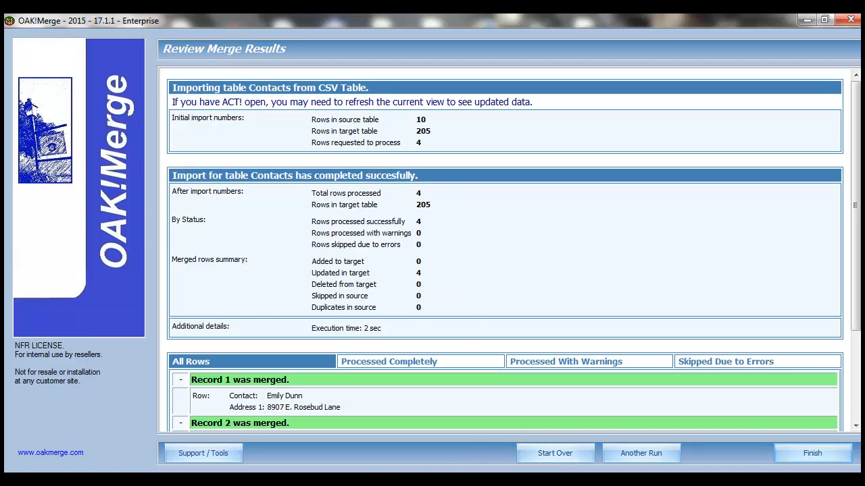
Step: Switch to Act! and look up the contacts whose User 6 field contains data
click(436, 481)
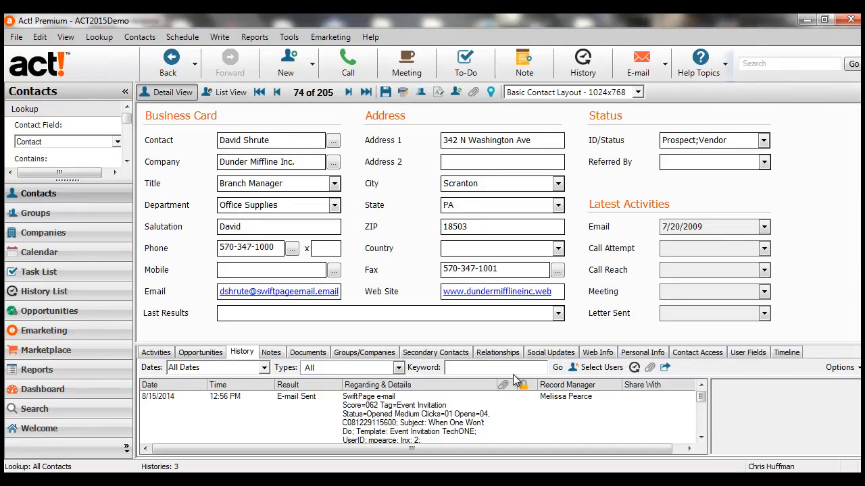
click(737, 354)
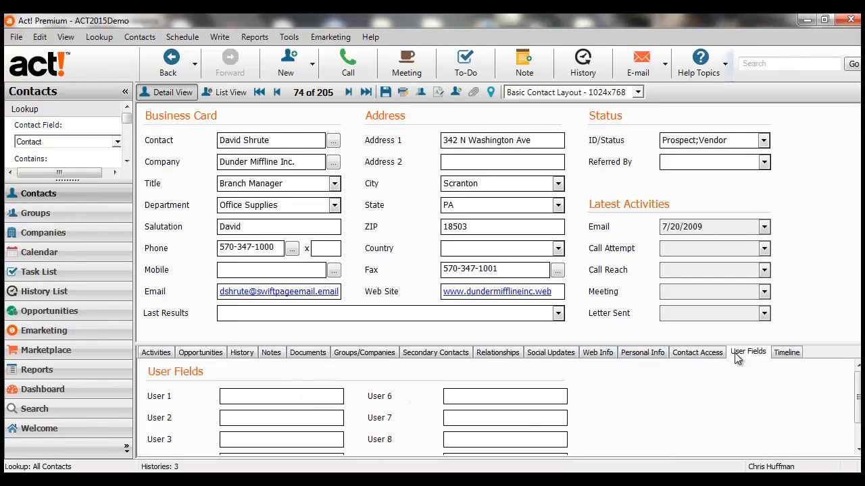
right_click(468, 398)
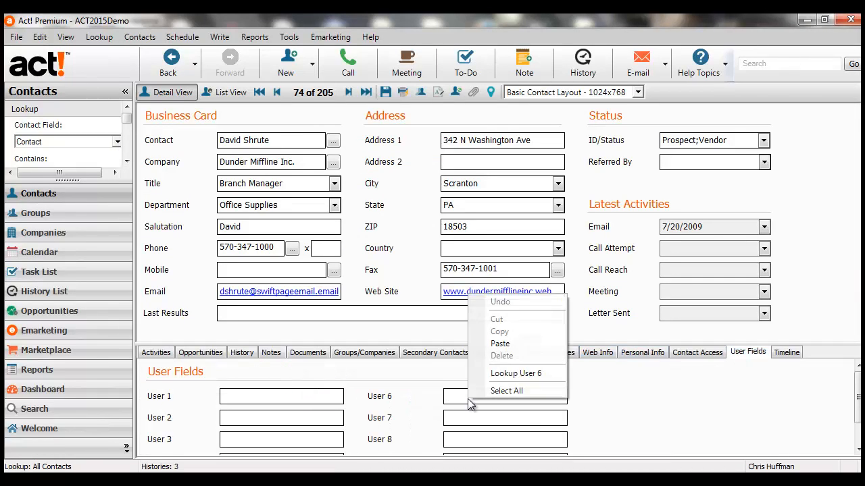
click(511, 374)
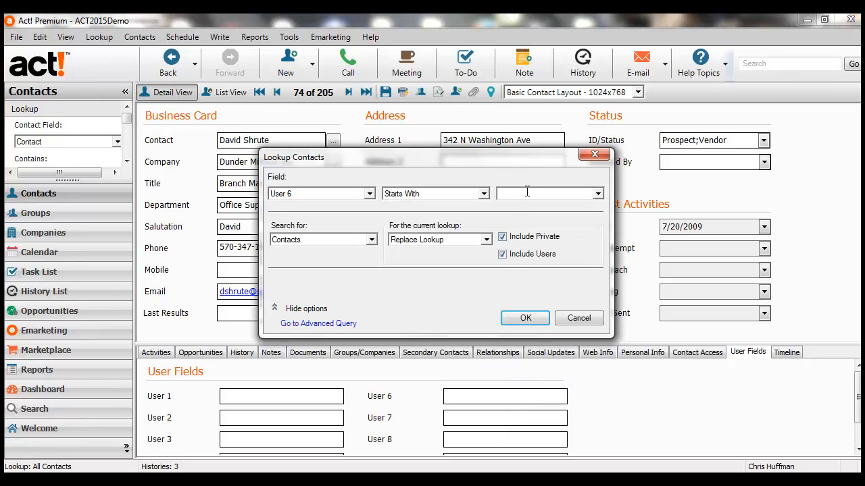
click(442, 195)
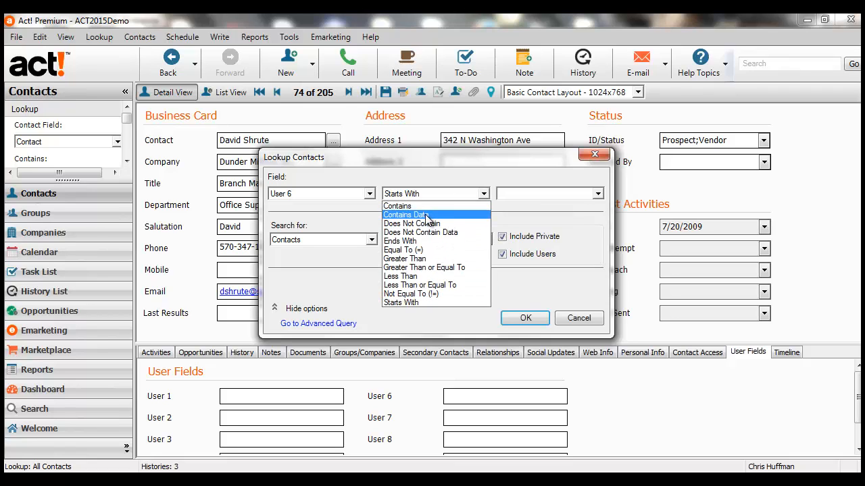
click(426, 216)
click(522, 319)
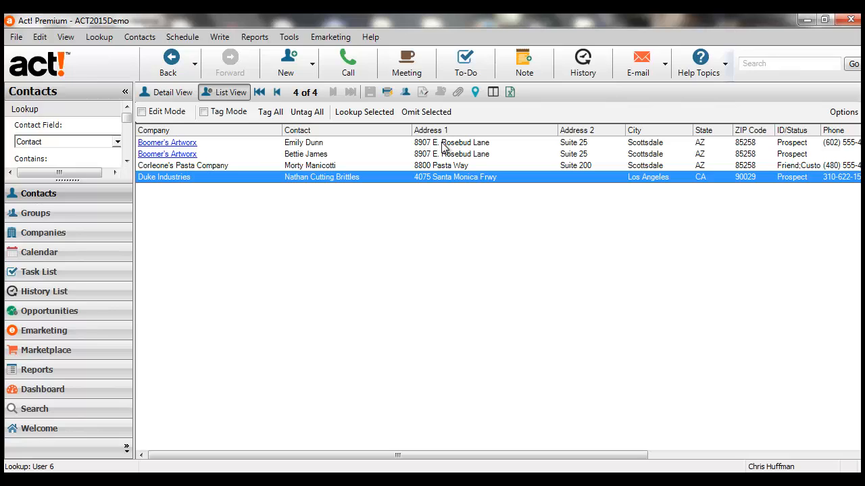
Step: Open the first contact in the lookup and advance to the third record to check its User 6 and User 7 values
double_click(444, 147)
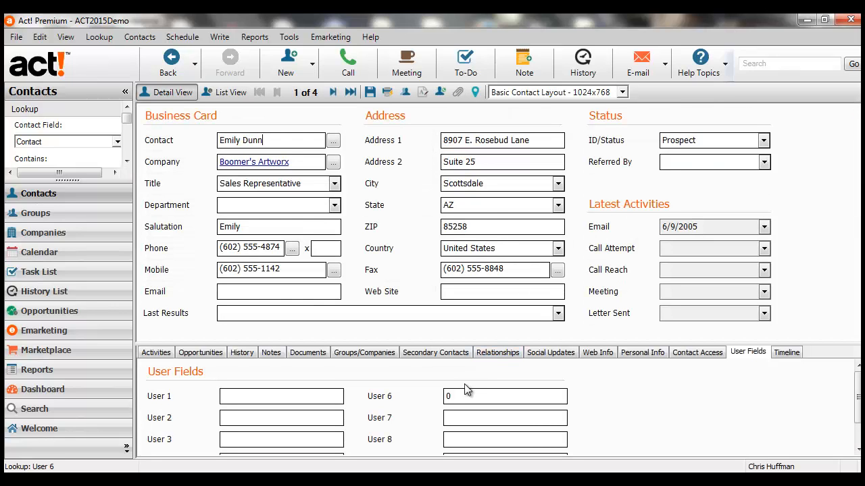
click(333, 92)
click(333, 93)
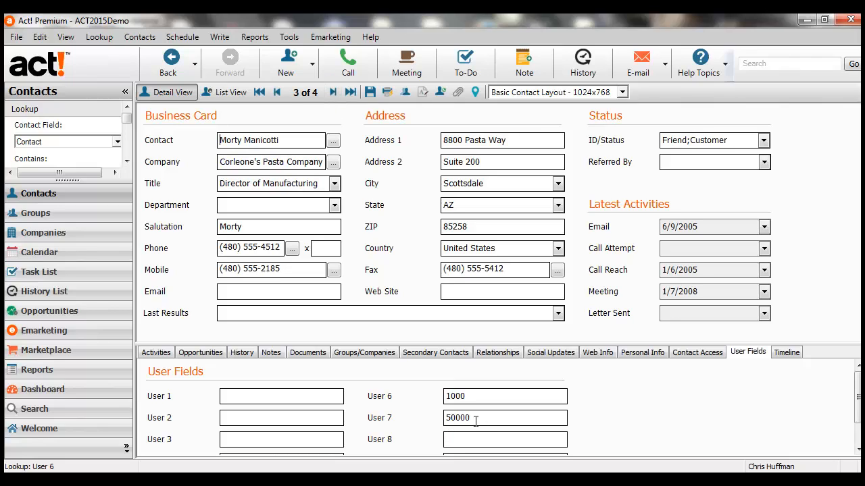
drag(478, 393, 430, 394)
drag(475, 417, 441, 418)
Step: Return to OAK!Merge and execute a Complete Run that skips the first 4 rows, accepting the unmapped fields warning
click(315, 480)
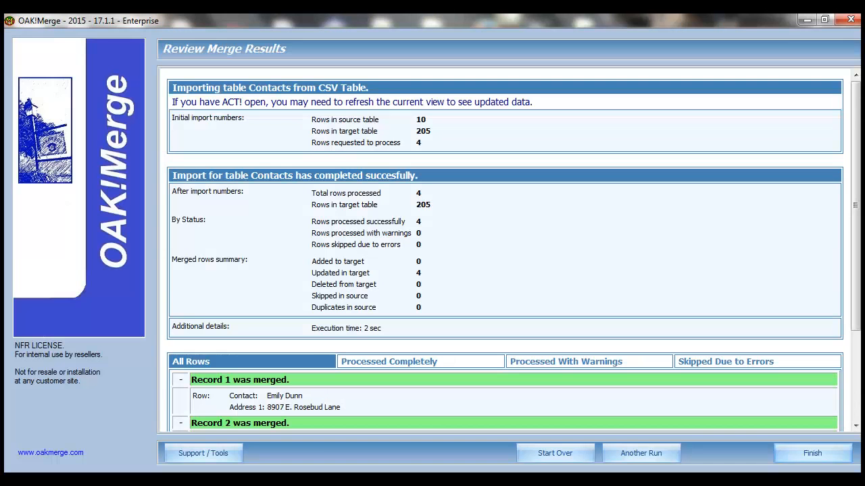
click(630, 456)
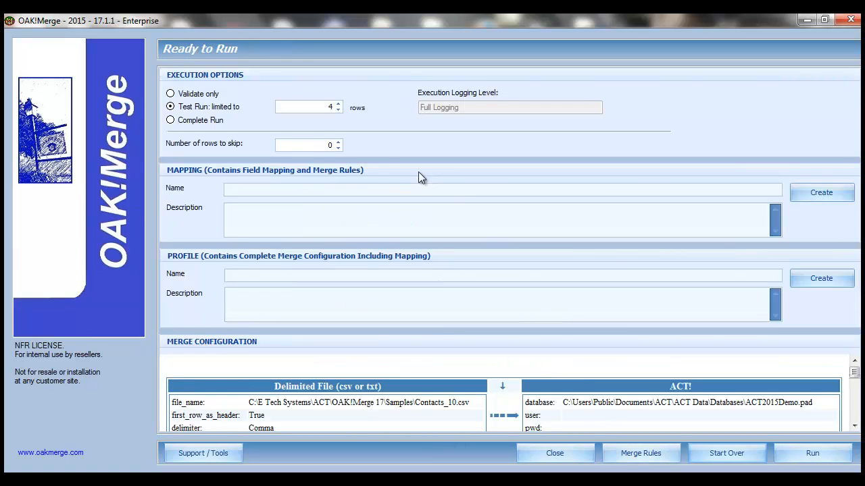
click(186, 127)
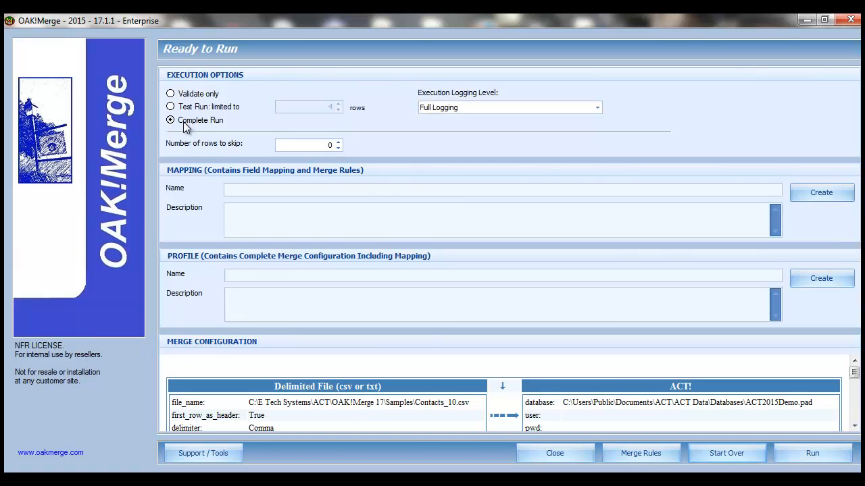
click(339, 143)
click(339, 143)
click(803, 455)
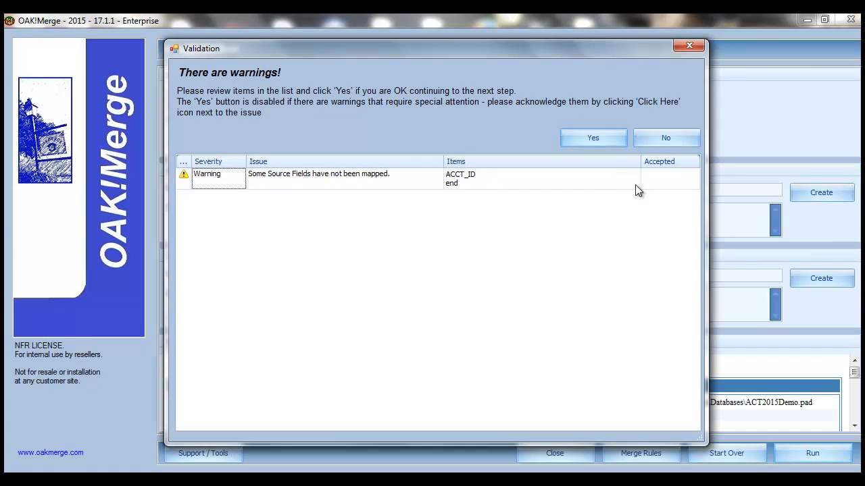
click(610, 141)
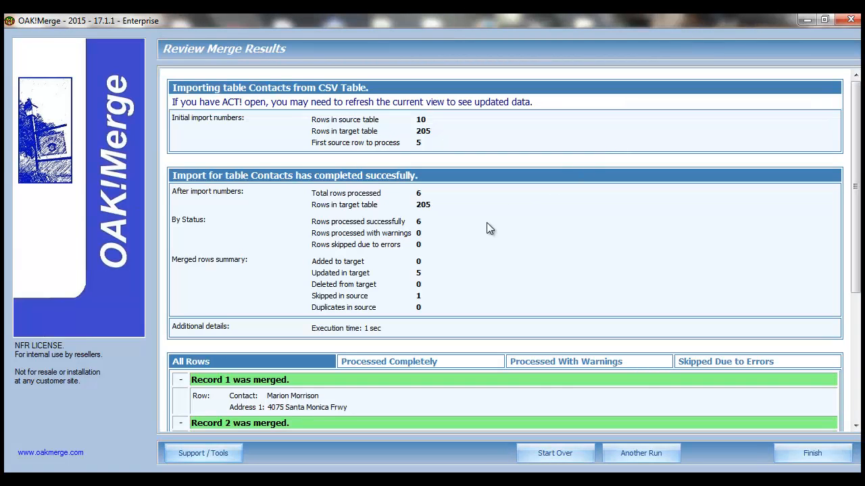
Step: Review the complete run's row status counts and the record list down to the skipped record
drag(429, 221, 375, 210)
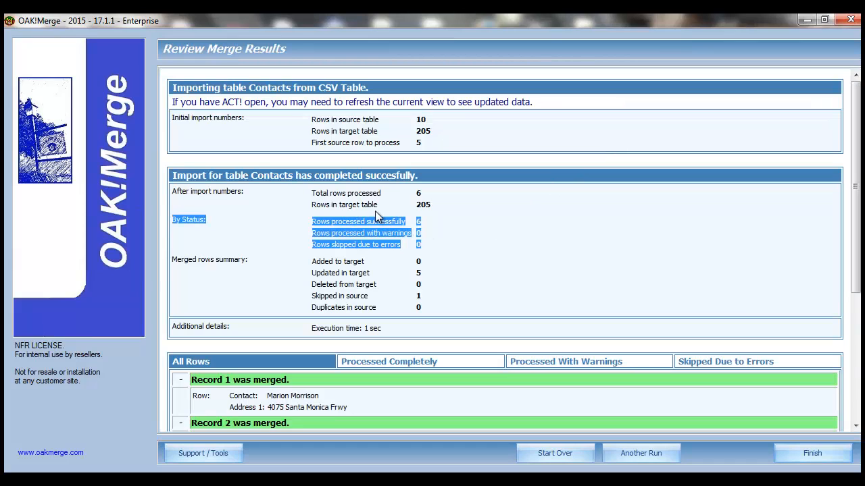
click(414, 295)
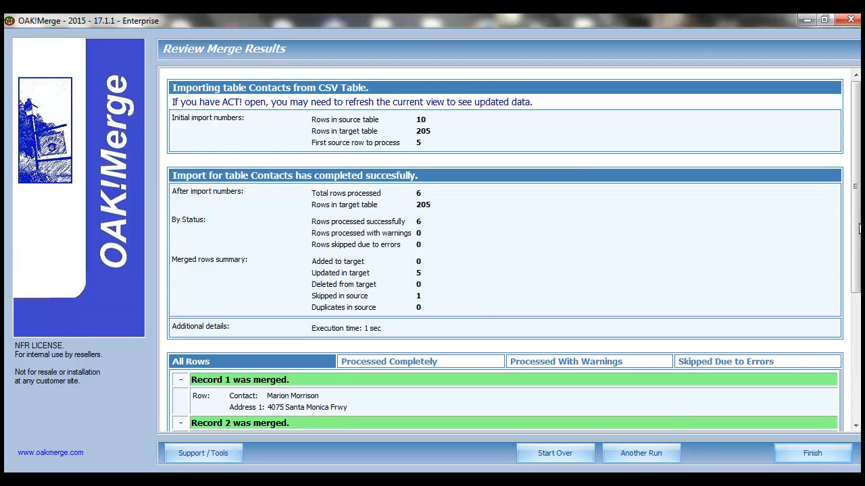
drag(858, 229, 858, 355)
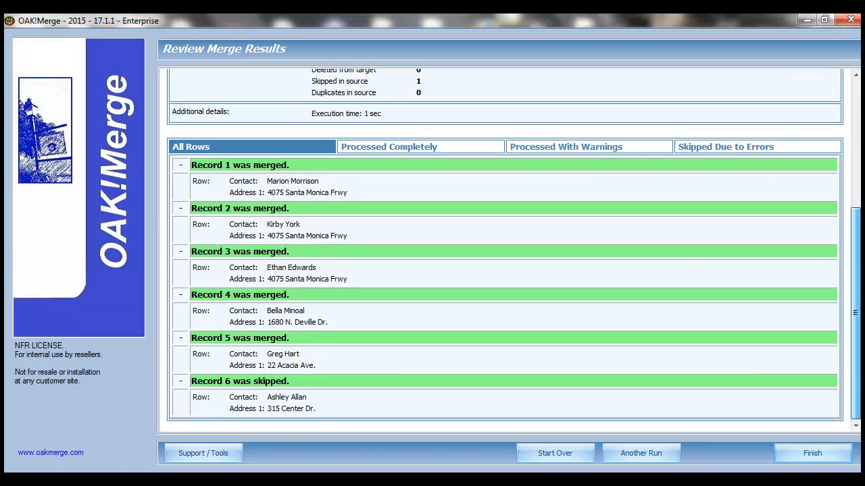
drag(317, 409, 275, 414)
click(294, 403)
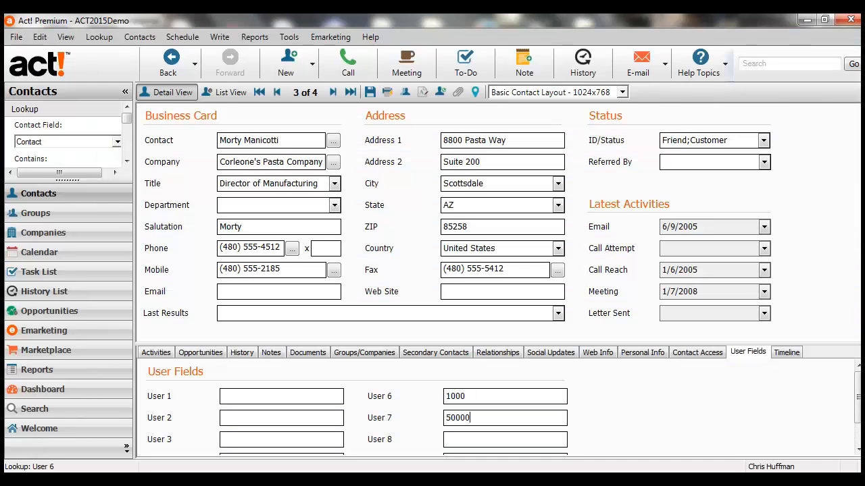
Step: In Act!, repeat the contact lookup for records whose User 6 field contains data
right_click(466, 396)
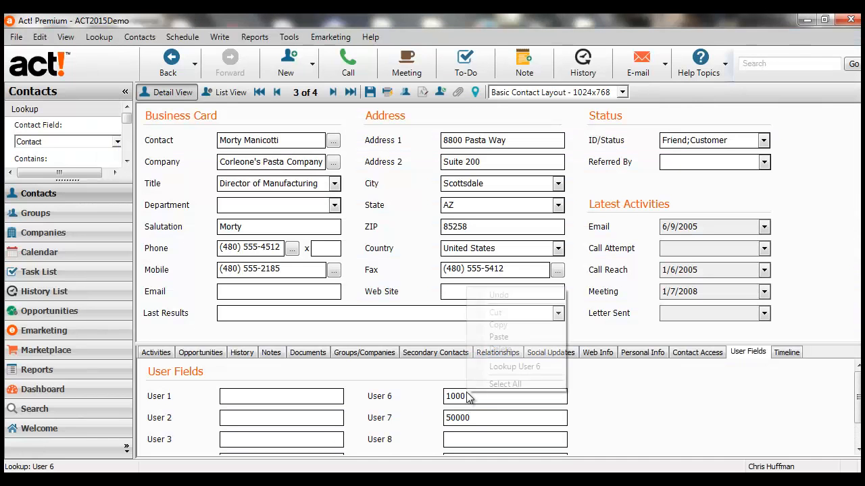
click(525, 366)
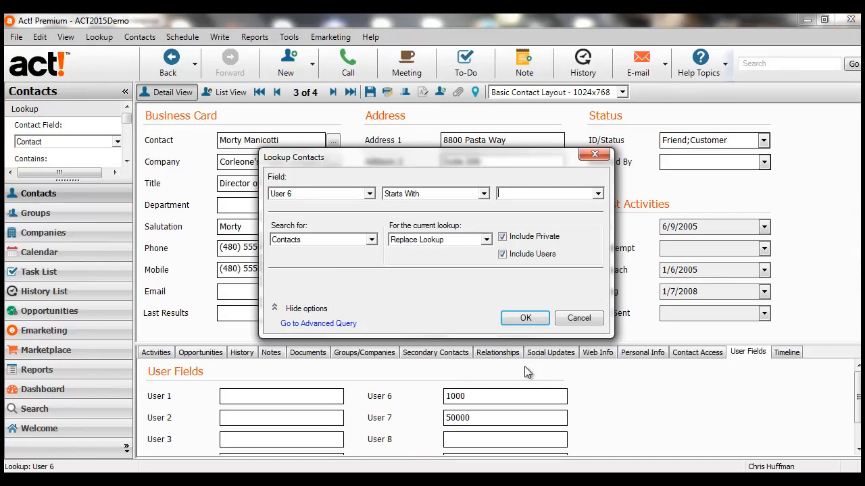
click(472, 195)
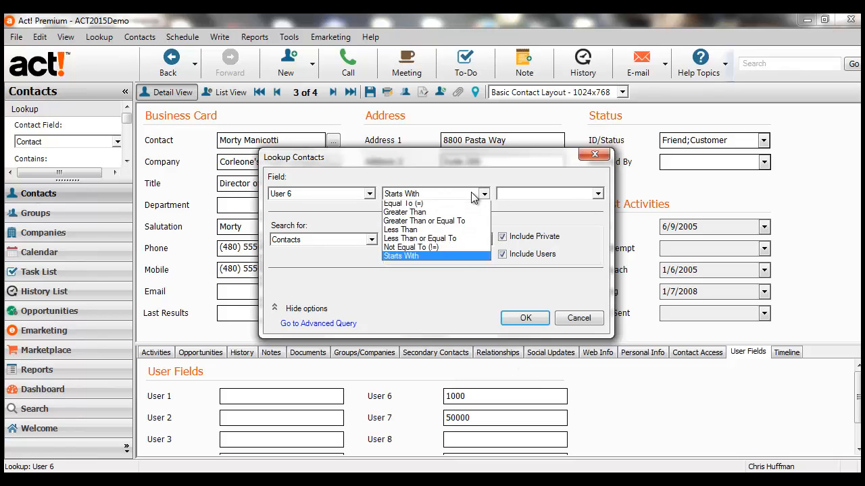
click(446, 214)
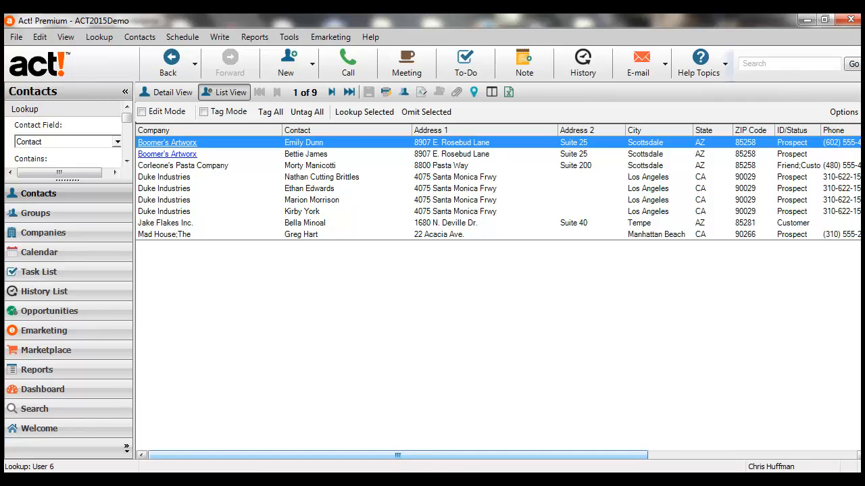
Step: Switch to Oakmerge_Manual.pdf in Adobe Reader and page through the User's Guide to page 12
click(454, 480)
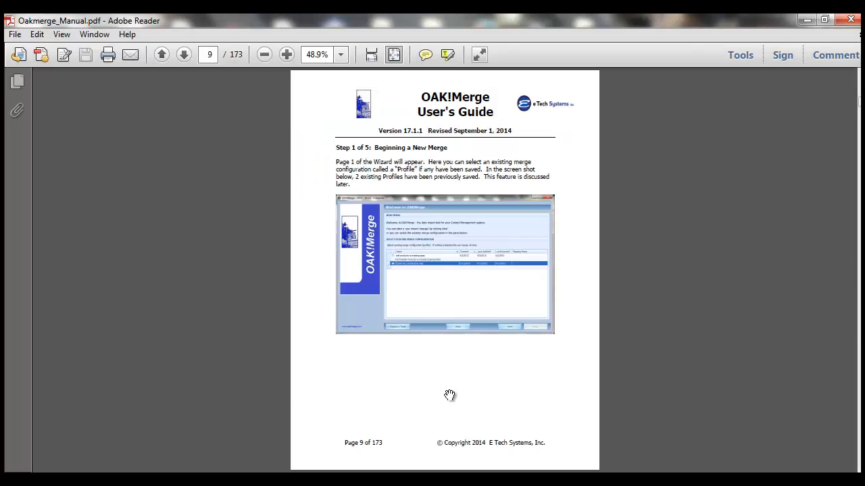
scroll(450, 395, down, 3)
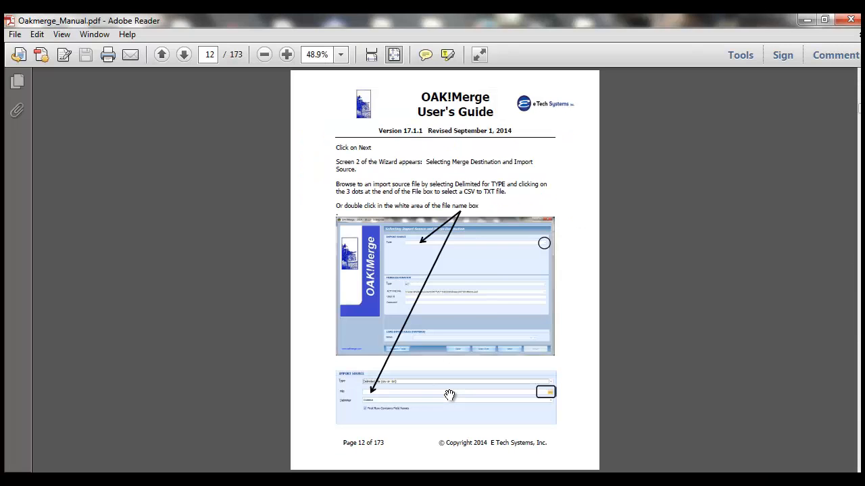